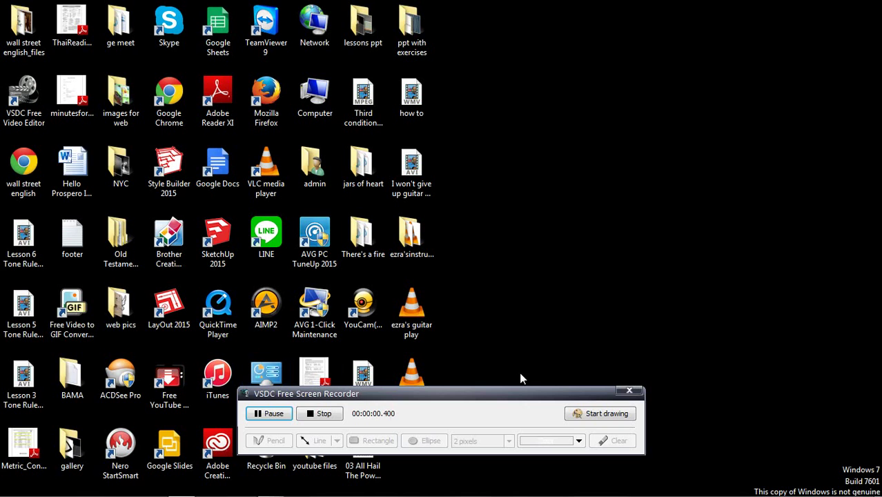
# Bring the So and Such presentation to the front and view slides 2 through 5
pyautogui.click(630, 390)
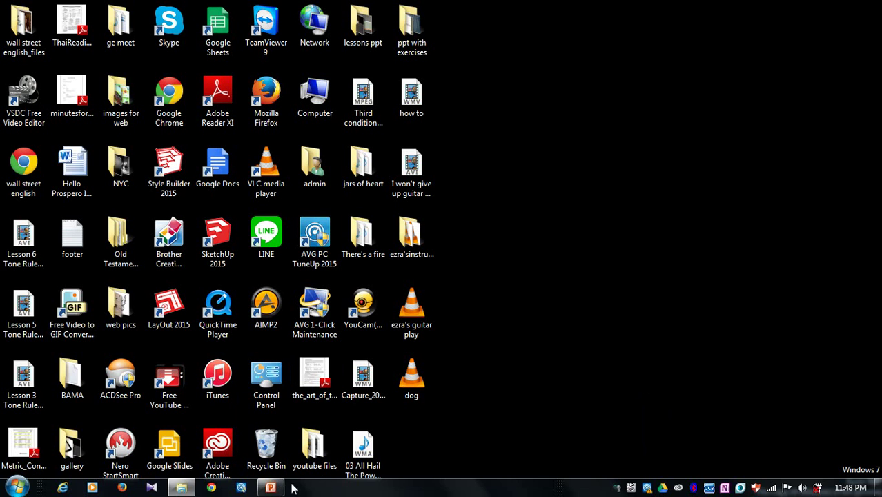
pyautogui.click(271, 488)
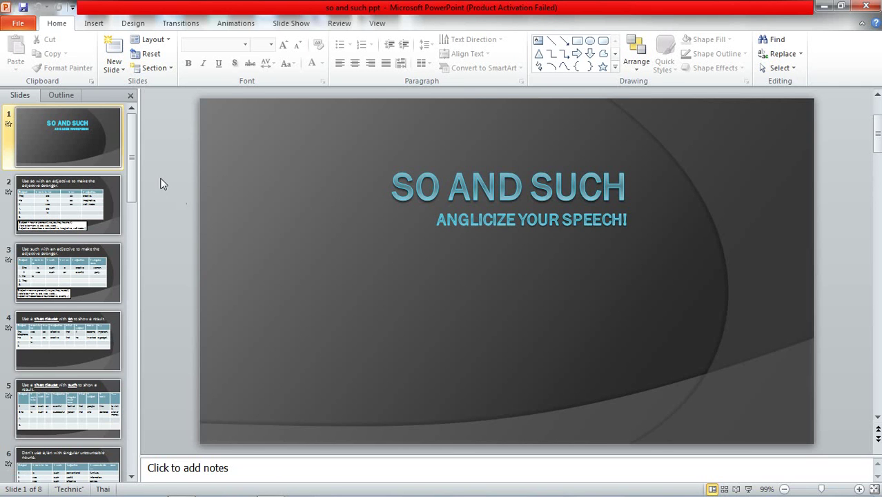
pyautogui.click(100, 207)
pyautogui.click(97, 268)
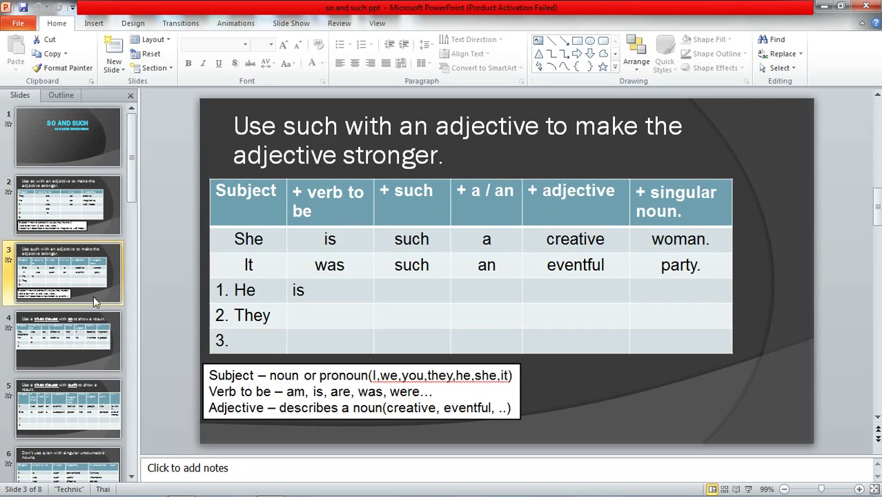
pyautogui.click(91, 341)
pyautogui.click(93, 404)
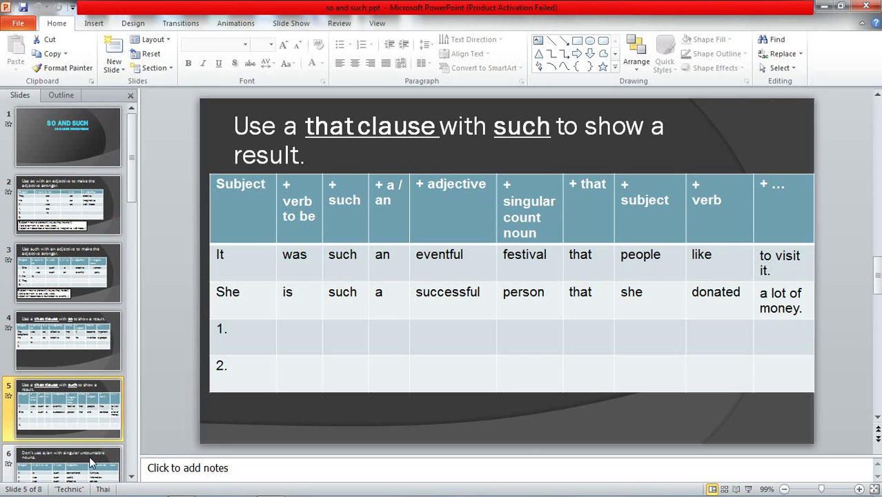
# View slide 6, the closing Thanks for listening slide, and the plural nouns table on slide 7
pyautogui.click(92, 459)
pyautogui.click(135, 446)
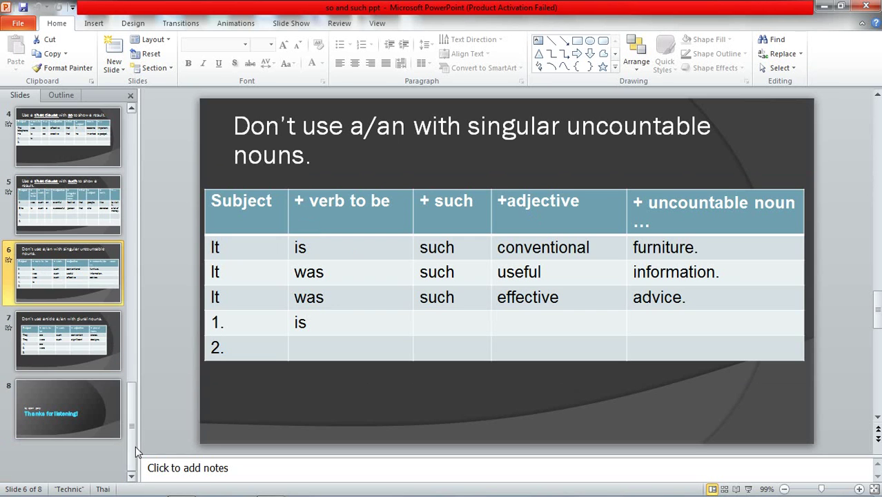
pyautogui.click(92, 413)
pyautogui.click(95, 343)
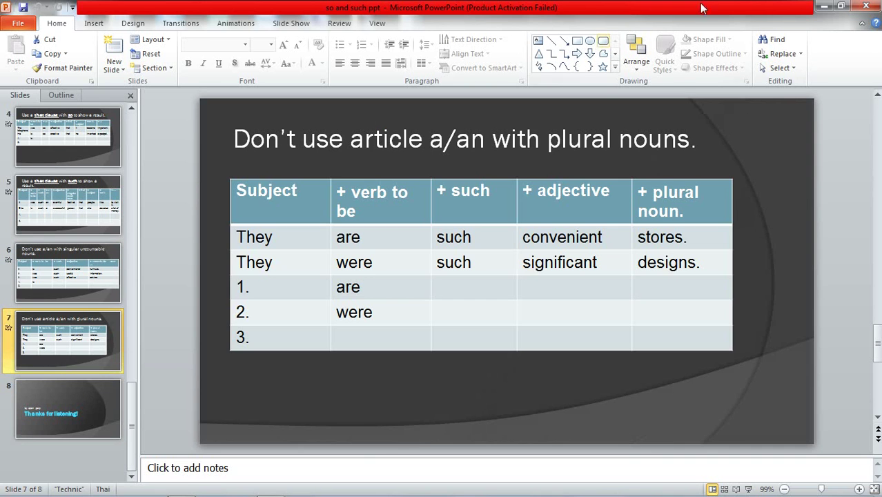
# Return to the title slide and start a full-screen Rehearse Timings run
pyautogui.press('Up')
pyautogui.press('Up')
pyautogui.press('Home')
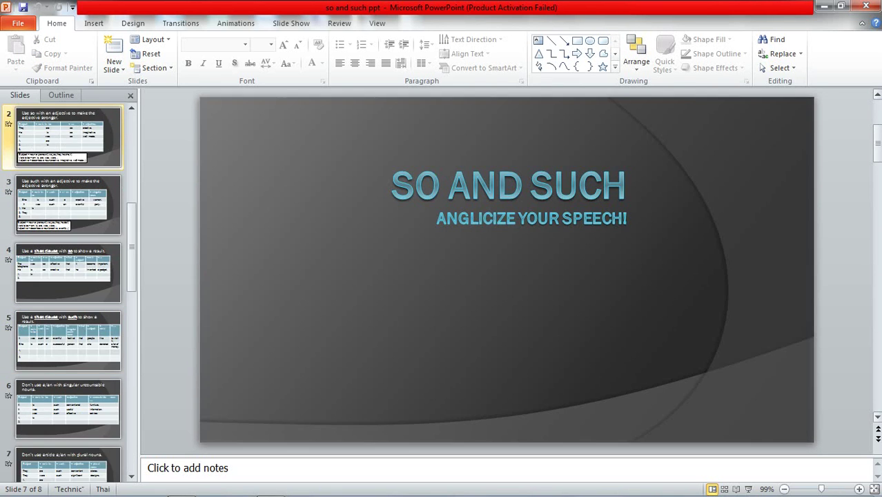
pyautogui.click(291, 25)
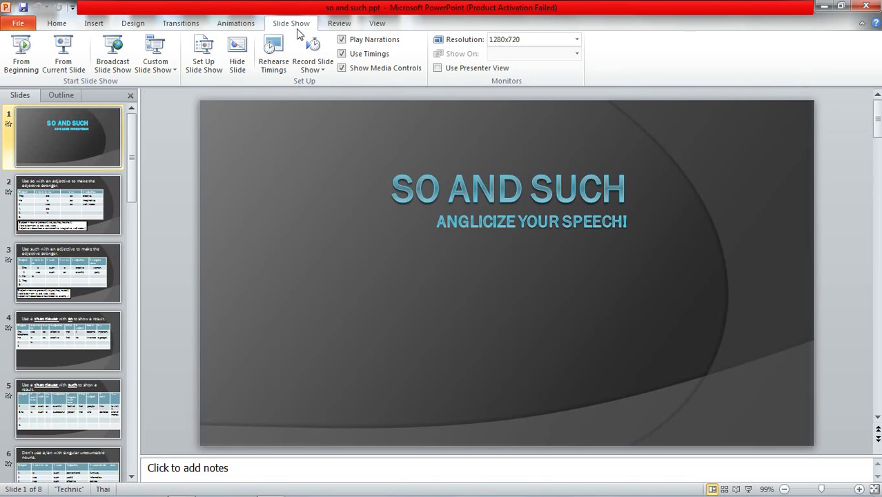
pyautogui.click(280, 70)
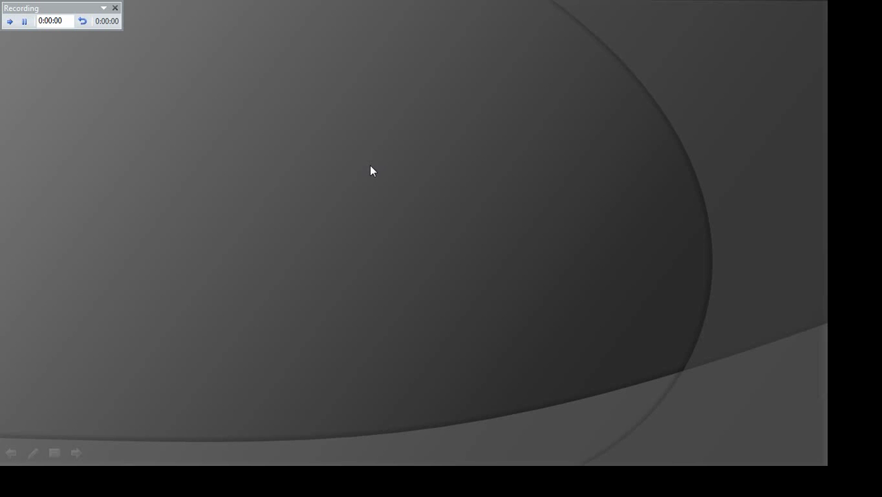
# Advance the rehearsal through every slide to Thanks for listening!, then keep the 0:00:34 timings
pyautogui.click(370, 170)
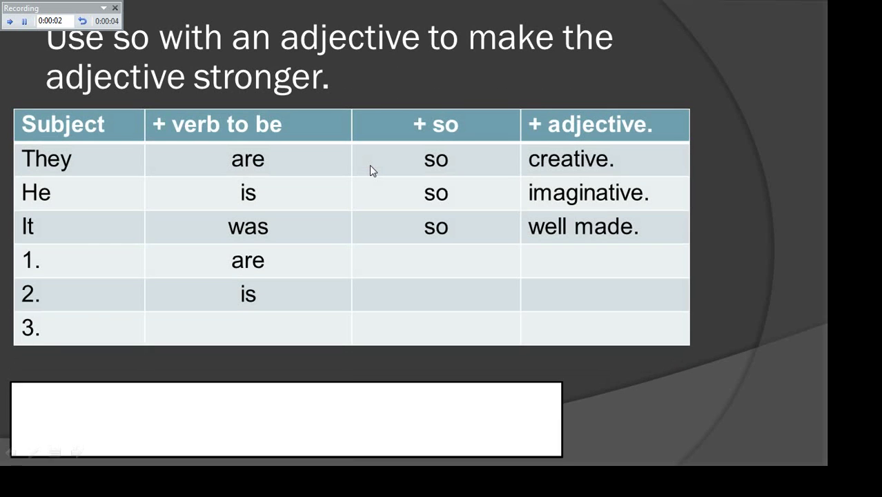
pyautogui.click(370, 171)
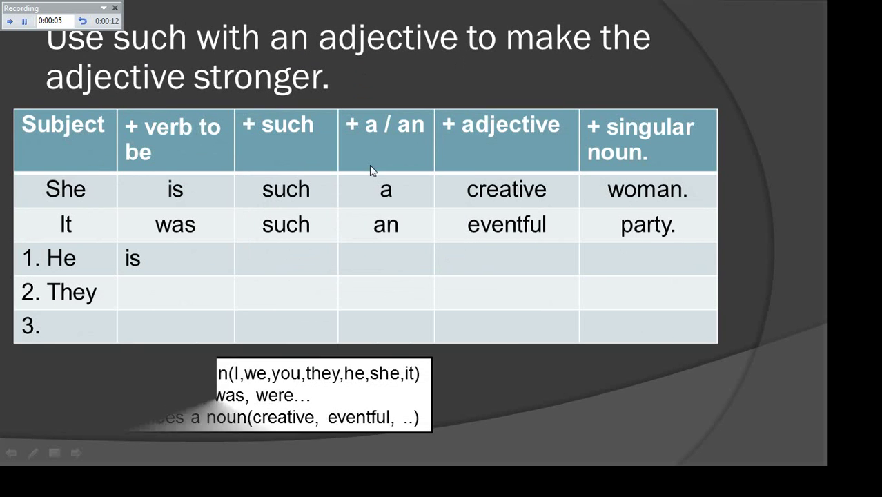
pyautogui.click(371, 171)
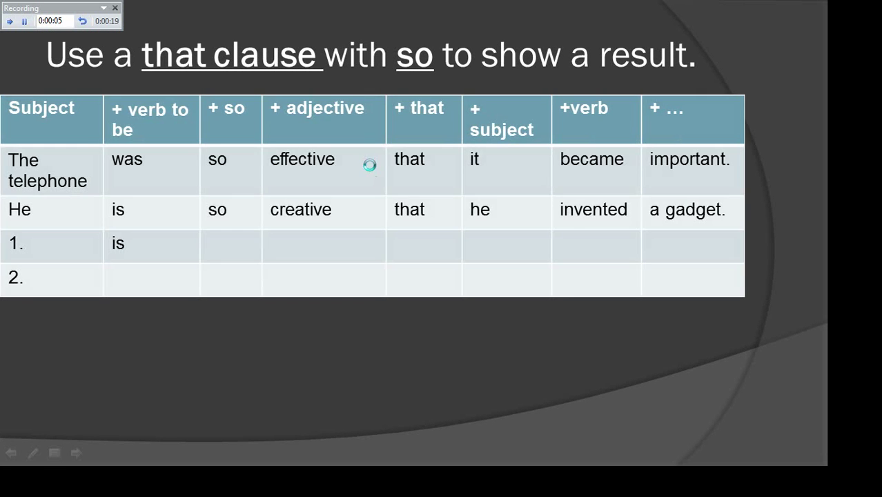
pyautogui.click(370, 167)
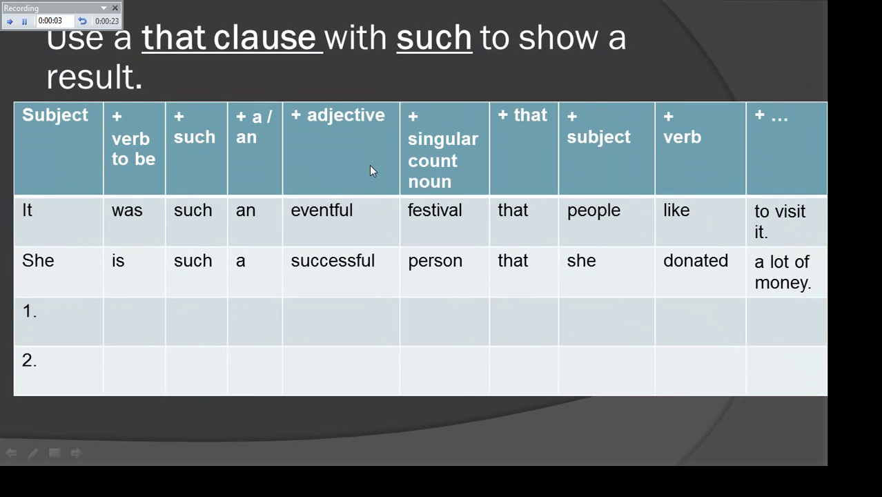
pyautogui.click(369, 165)
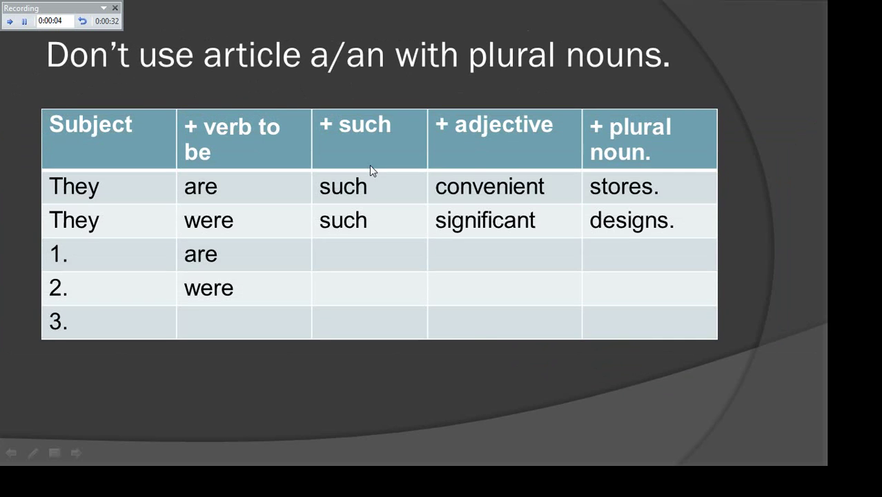
pyautogui.click(371, 170)
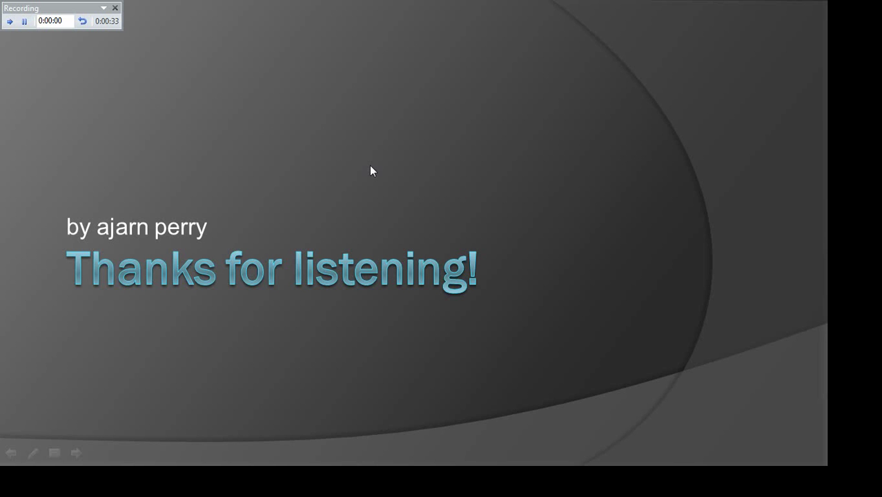
pyautogui.click(371, 171)
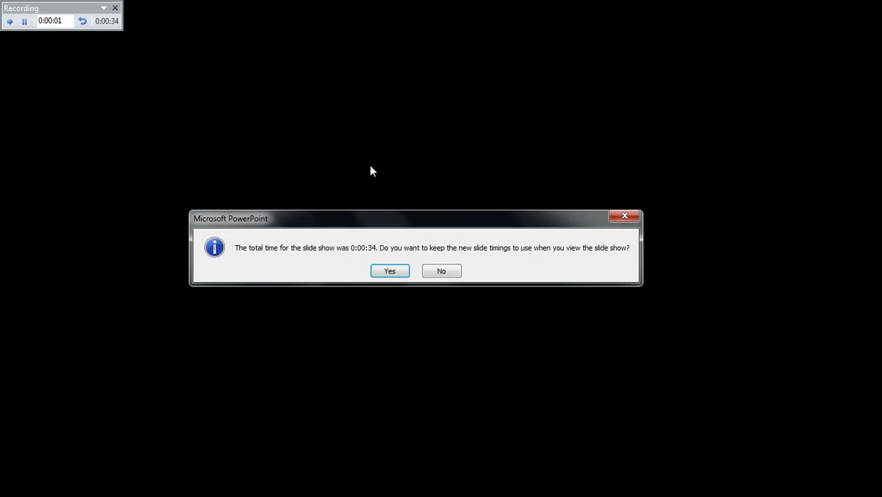
pyautogui.click(396, 274)
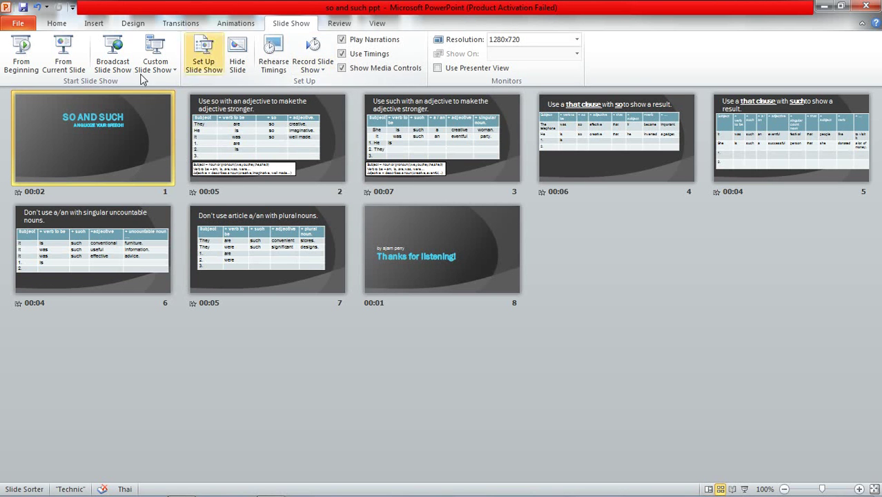
# Open File > Save & Send > Create a Video with Computer & HD Displays and recorded timings
pyautogui.click(21, 25)
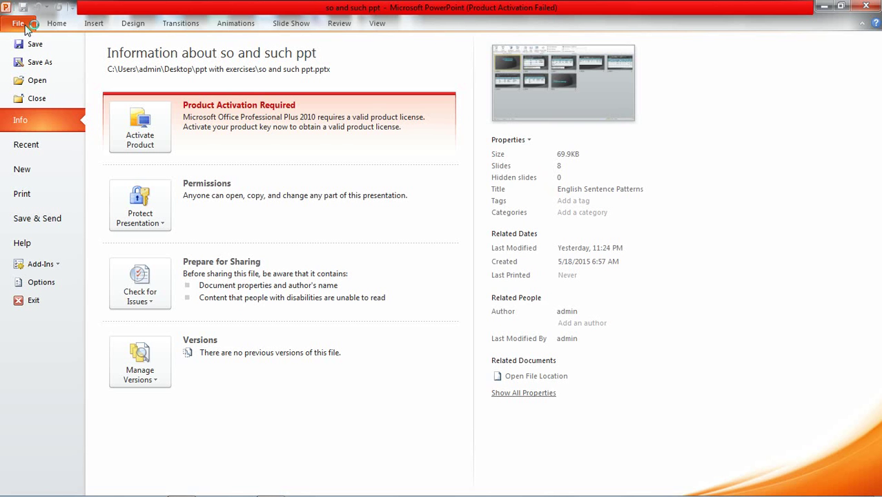
pyautogui.click(58, 224)
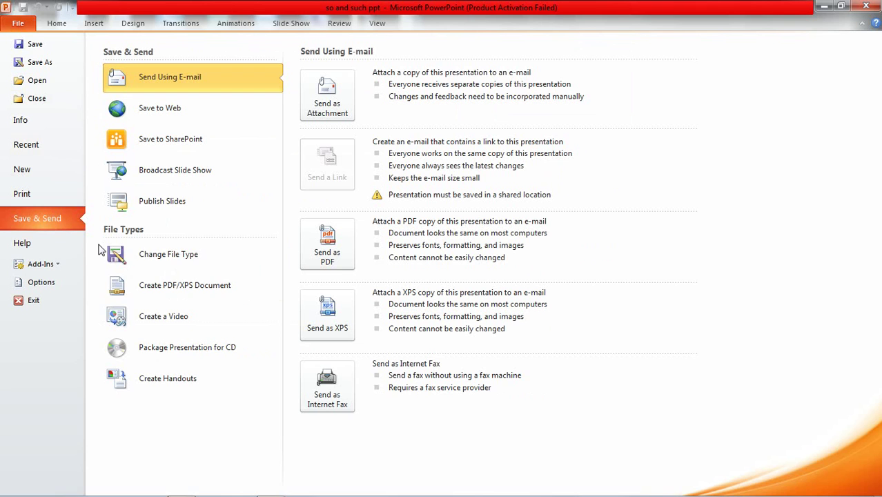
pyautogui.click(194, 322)
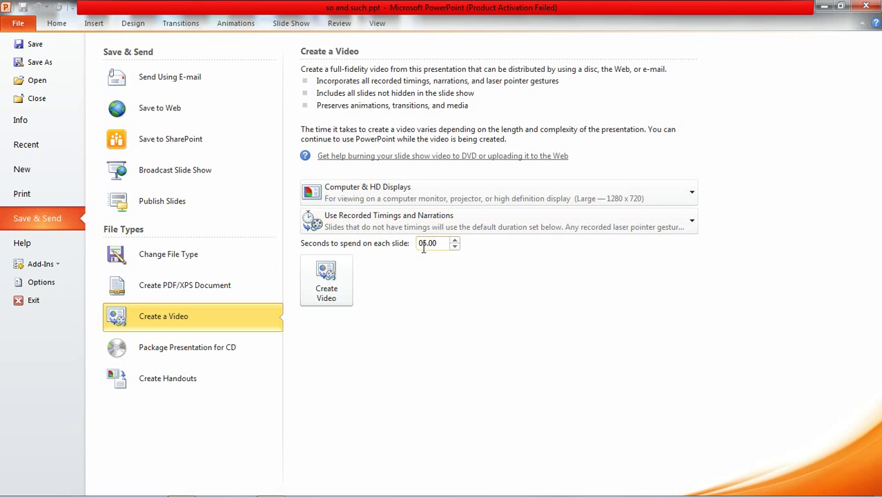
# Start Create Video and choose the Desktop as the location for 'so and such ppt'
pyautogui.click(327, 293)
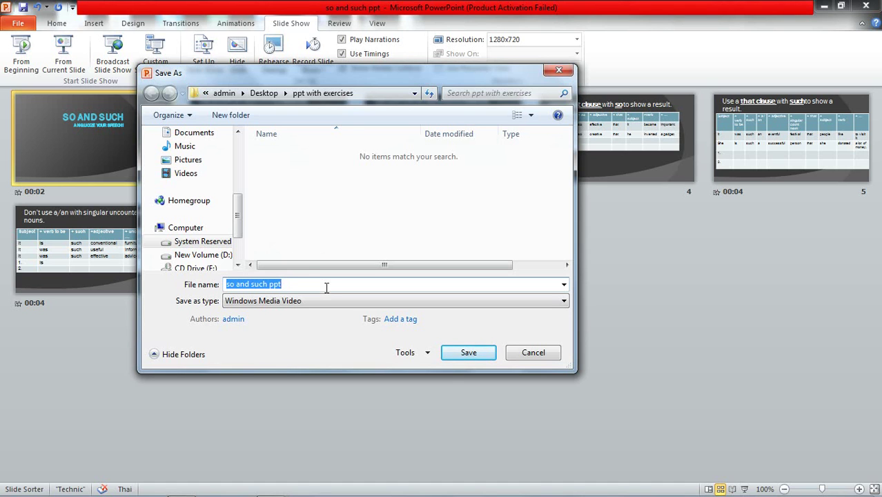
pyautogui.scroll(3, 235, 156)
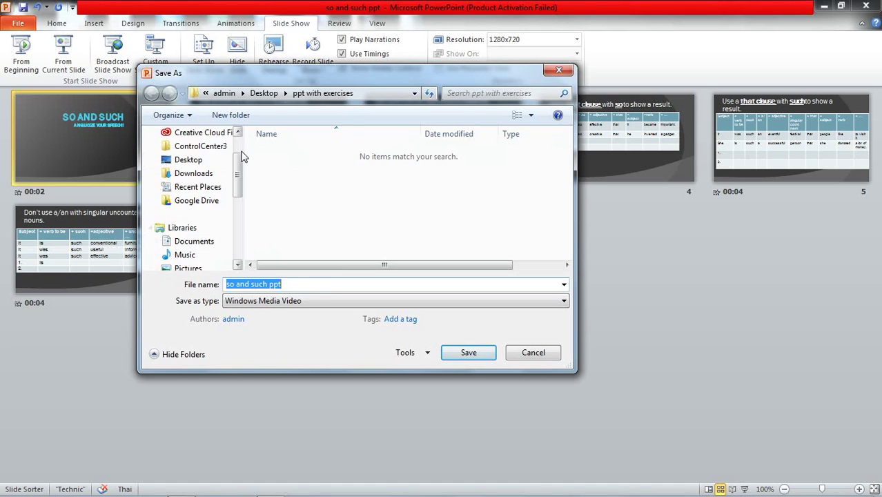
pyautogui.click(202, 163)
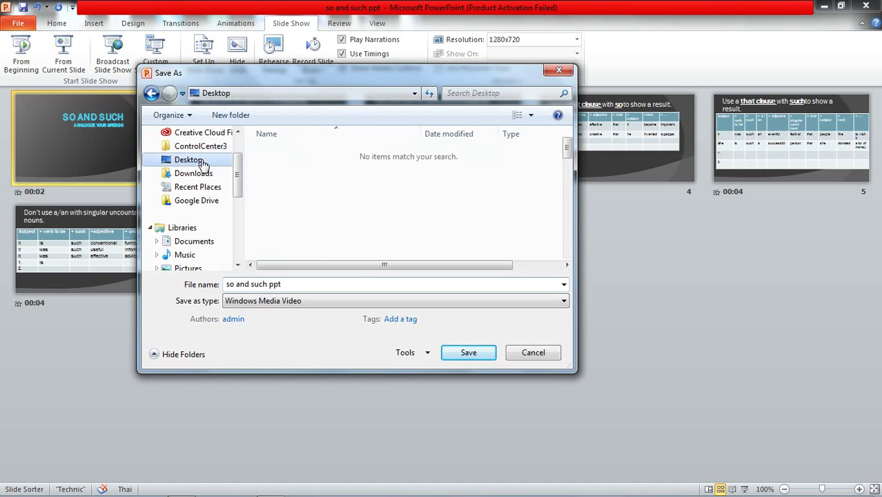
# Save 'so and such ppt.wmv' to the Desktop and let the video export finish
pyautogui.click(469, 352)
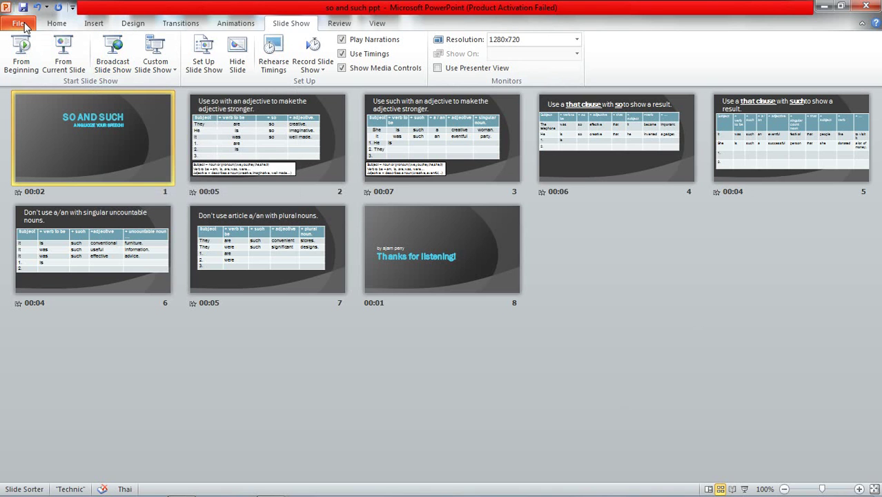
# Close the presentation, answer the save-changes prompt, and exit PowerPoint
pyautogui.click(866, 6)
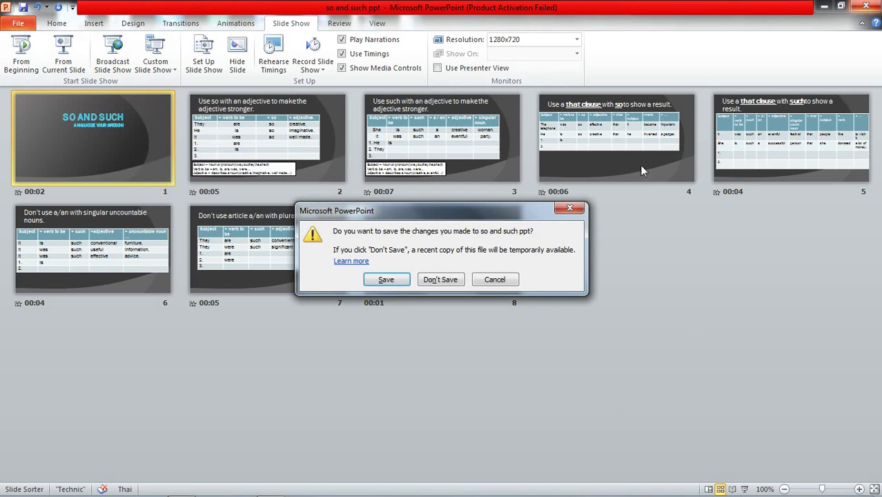
pyautogui.click(388, 280)
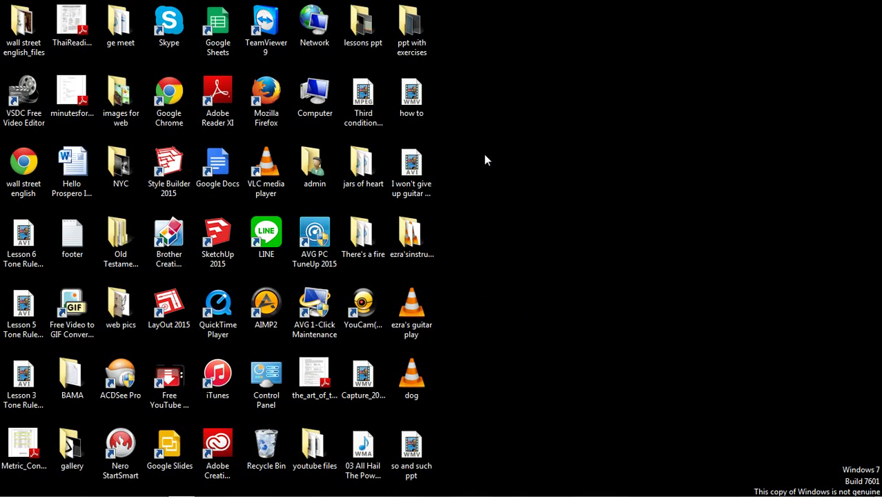
pyautogui.doubleClick(421, 447)
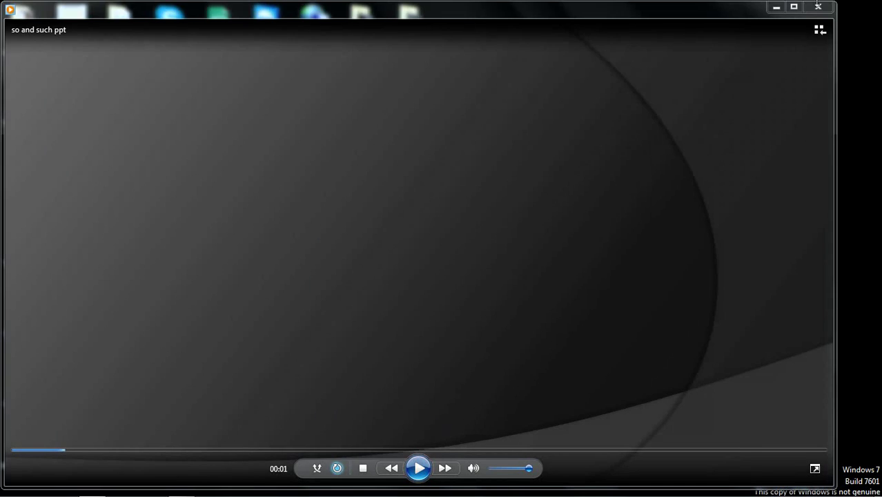
pyautogui.click(817, 7)
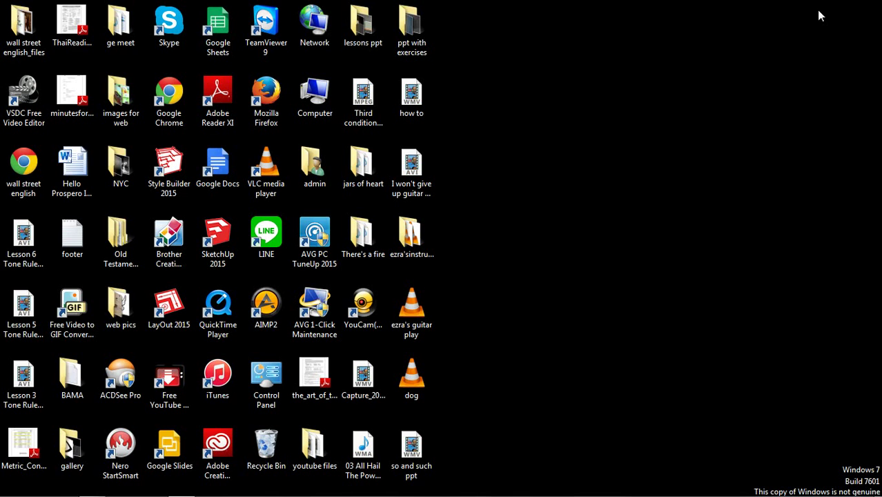